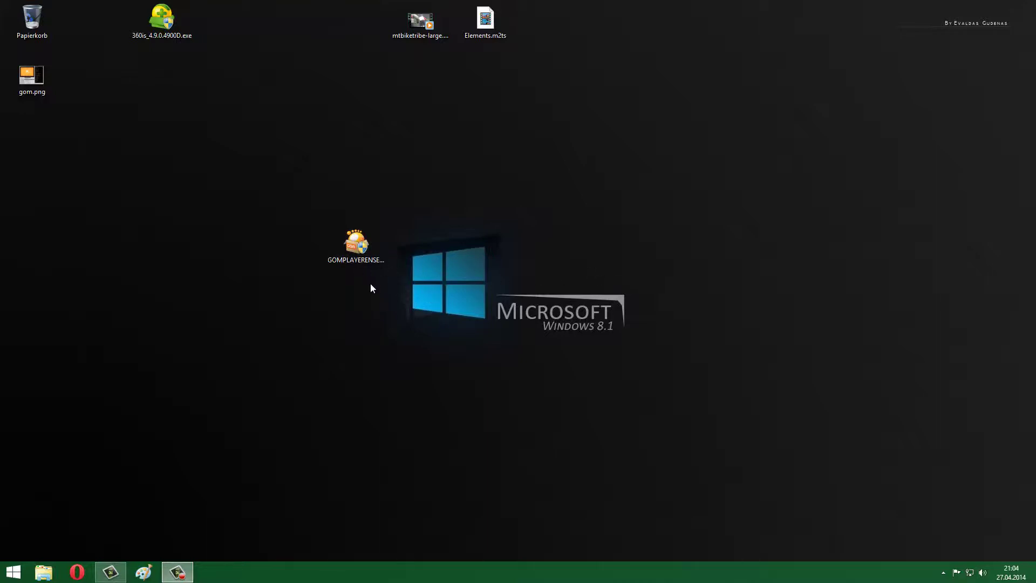
Step: Launch the GOM Player installer from the desktop, accept its license agreement and keep the default components
click(362, 247)
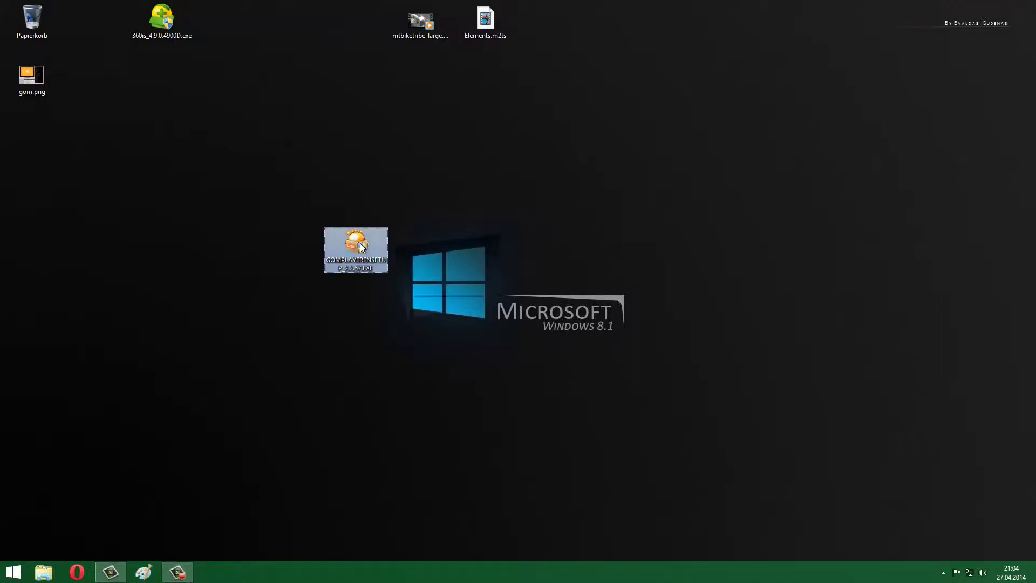
double_click(362, 246)
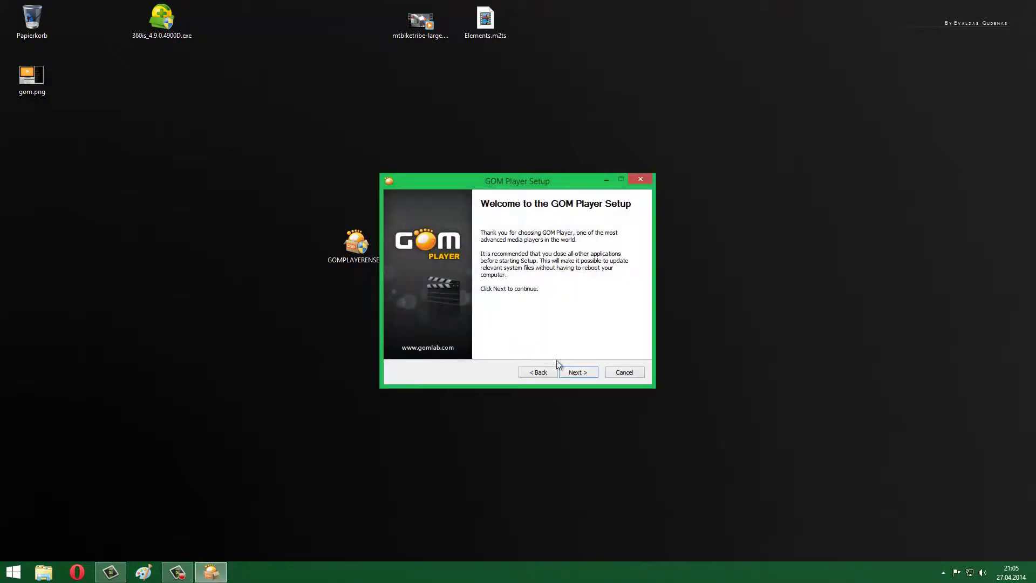
click(578, 372)
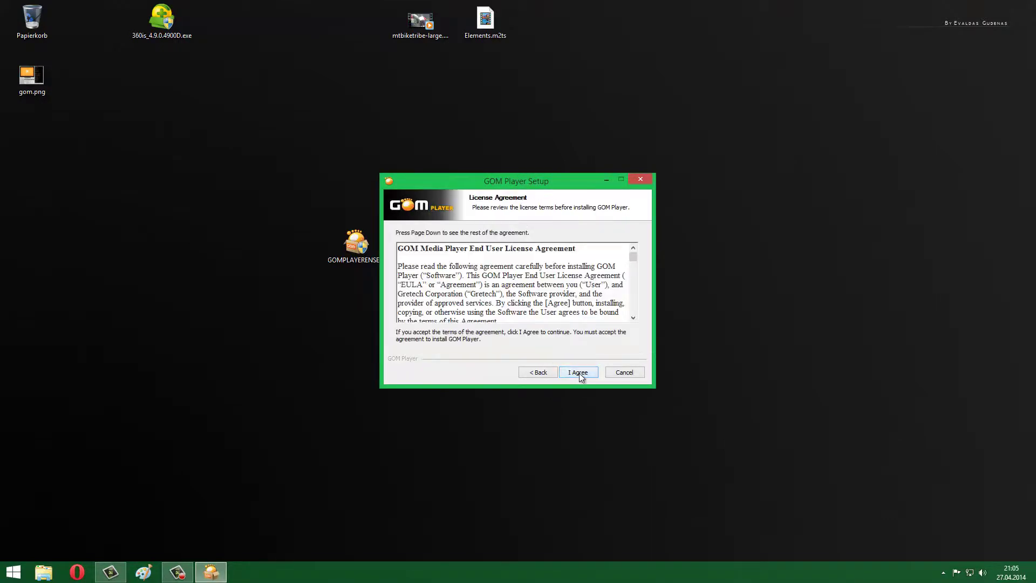
click(578, 372)
click(578, 372)
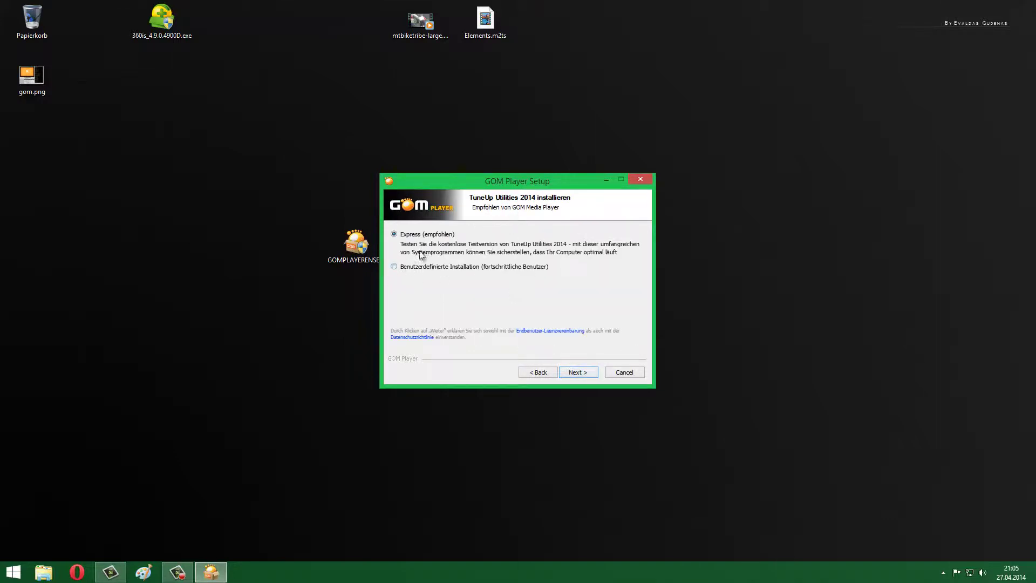
Step: Choose the custom option without TuneUp Utilities 2014 and complete the GOM Player installation
click(394, 265)
click(404, 276)
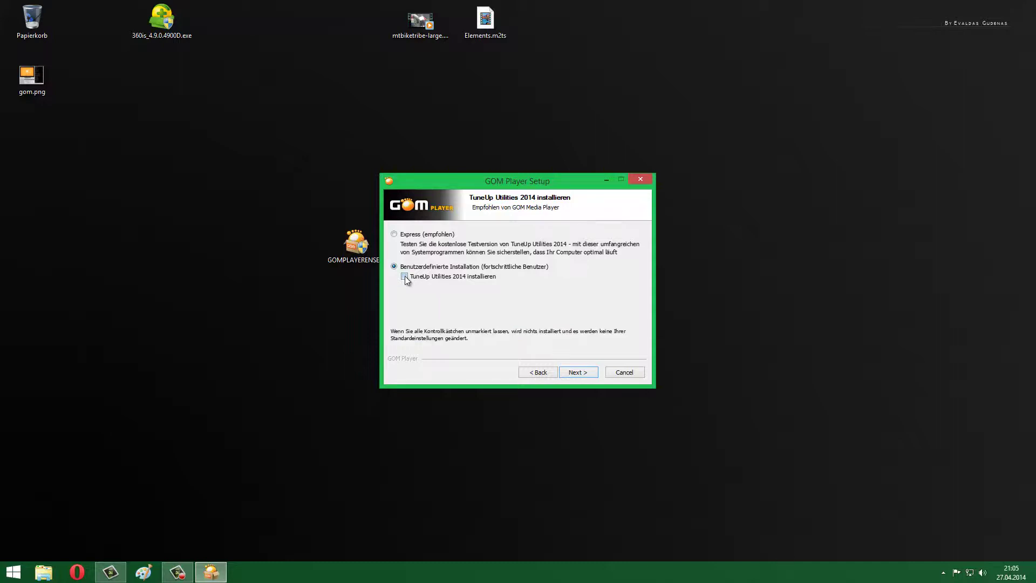
click(578, 373)
click(584, 371)
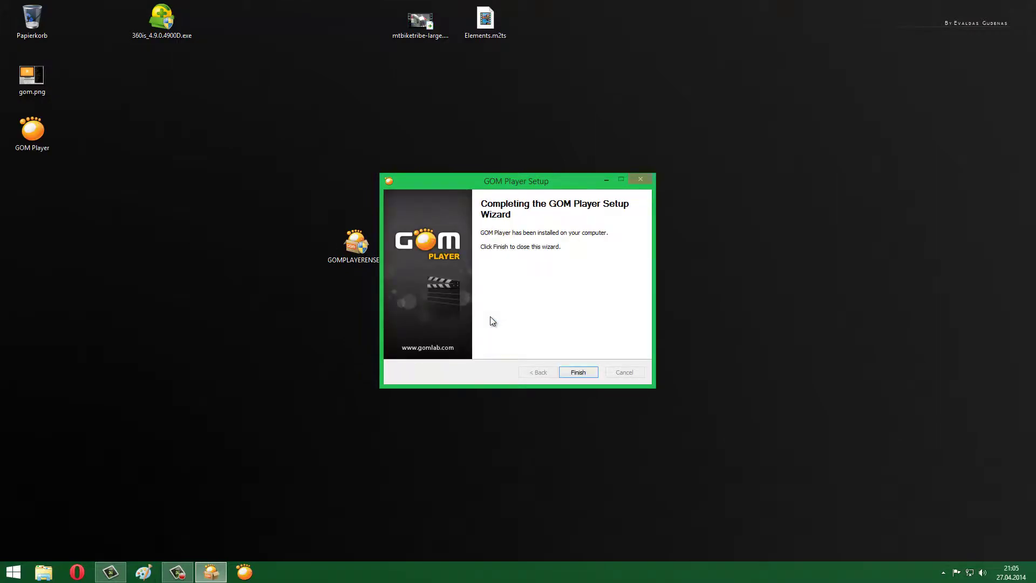
click(578, 373)
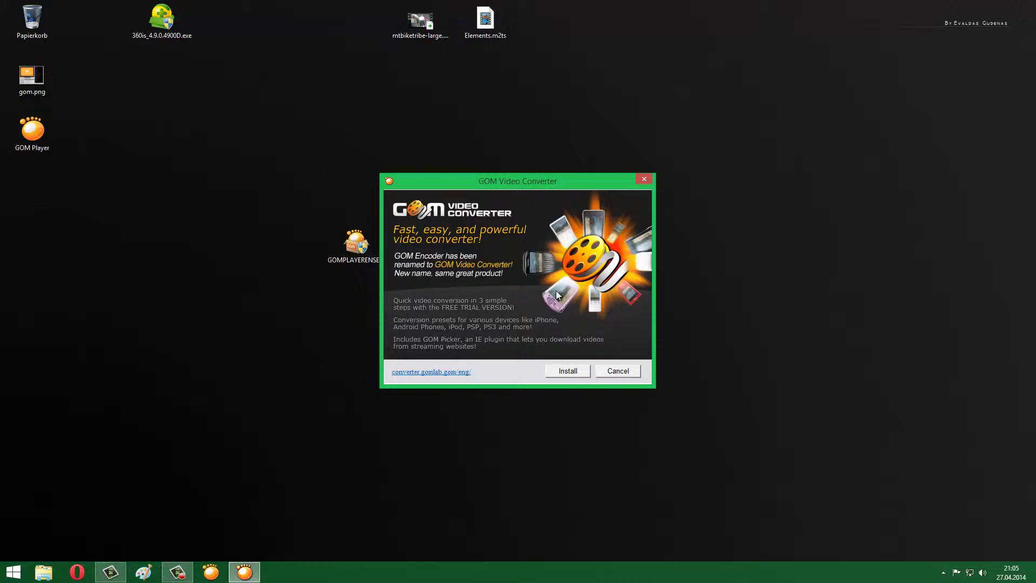
Step: Accept the offered GOM Video Converter installation and check the hidden notification area icons
click(568, 371)
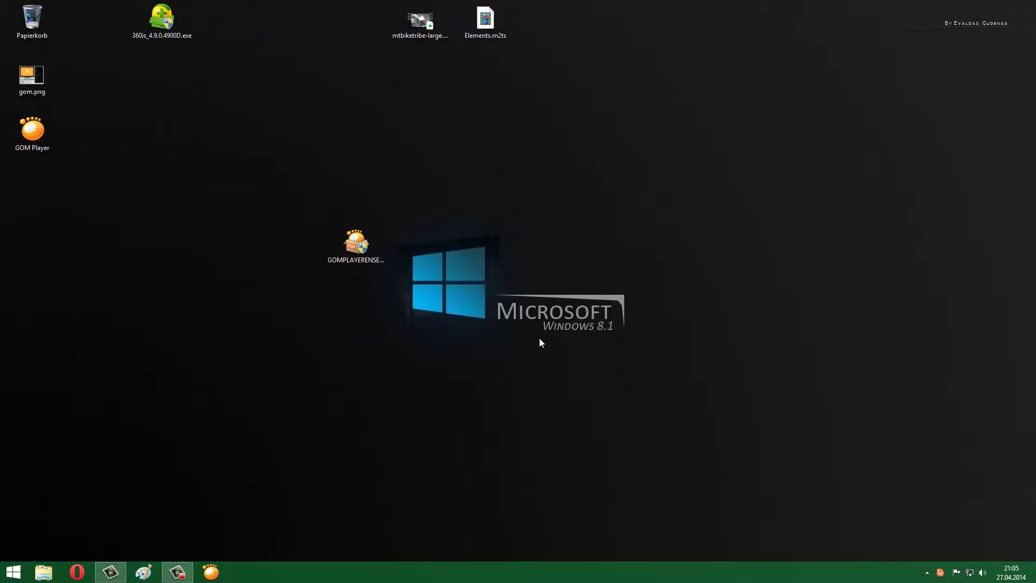
click(927, 572)
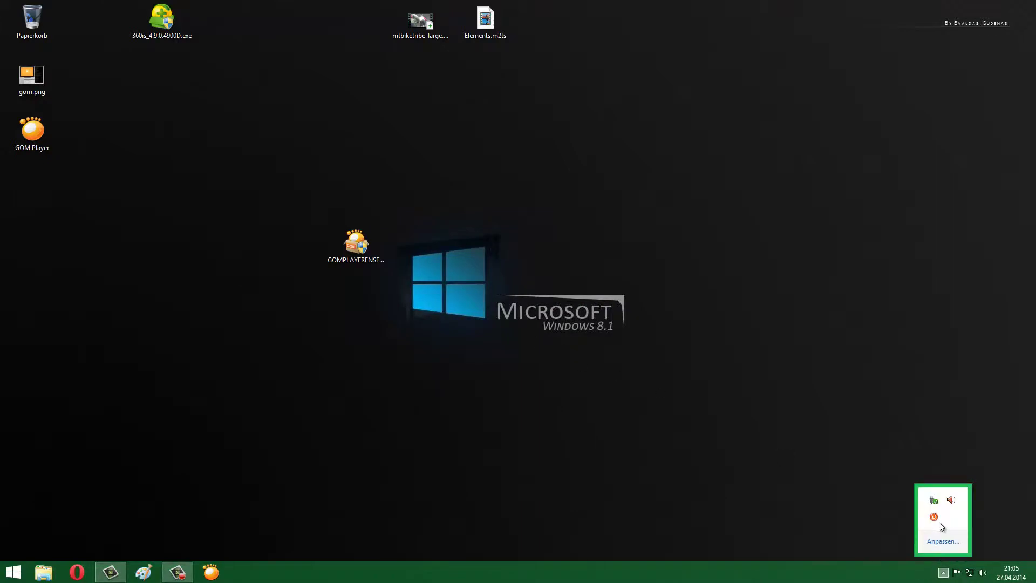
mouse_move(935, 521)
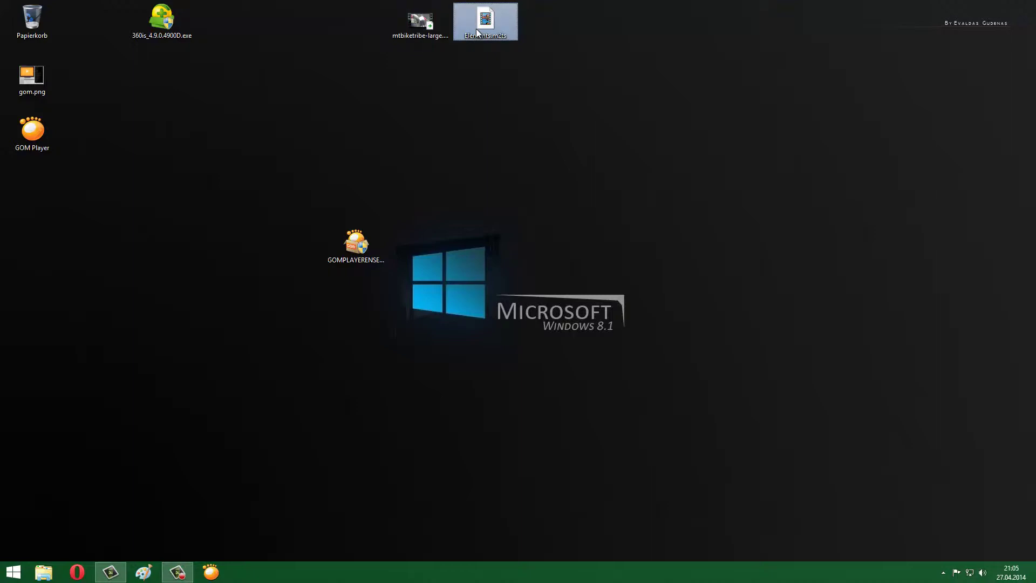
Step: Move mtbiketribe-large.mp4 and Elements.m2ts one row down and one column over on the desktop, keeping them side by side
drag(422, 27, 357, 83)
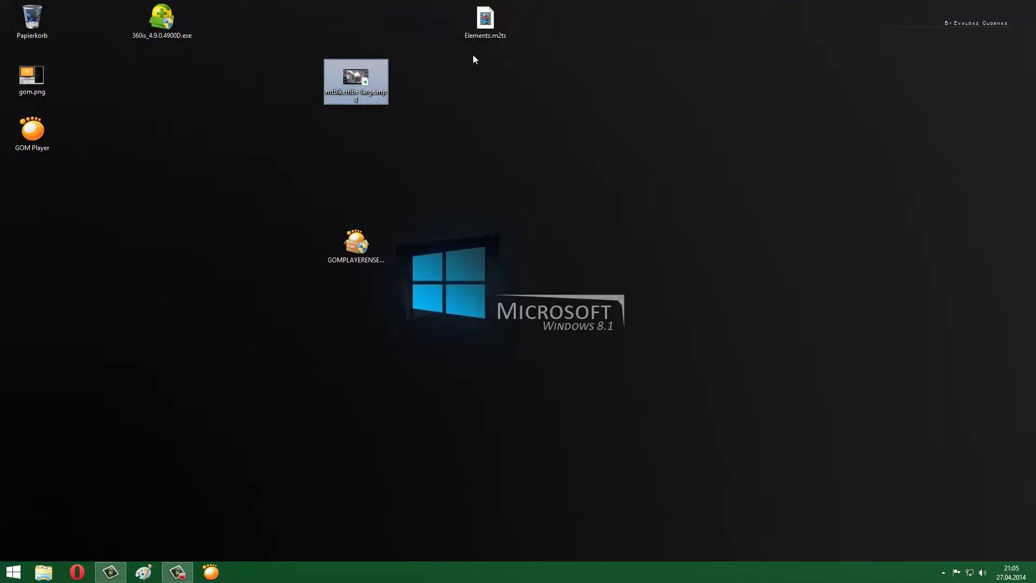
drag(477, 21, 418, 85)
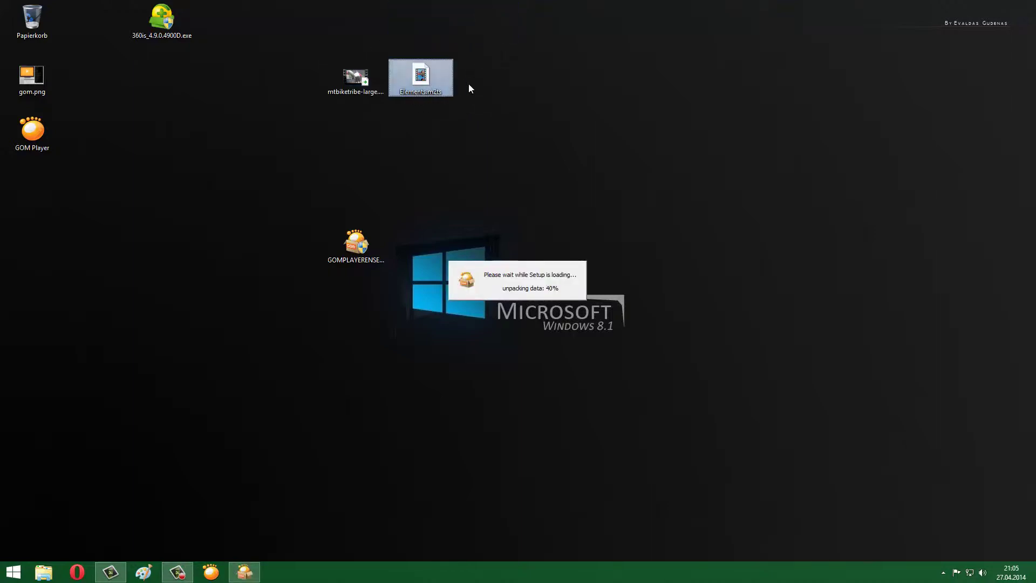
click(360, 77)
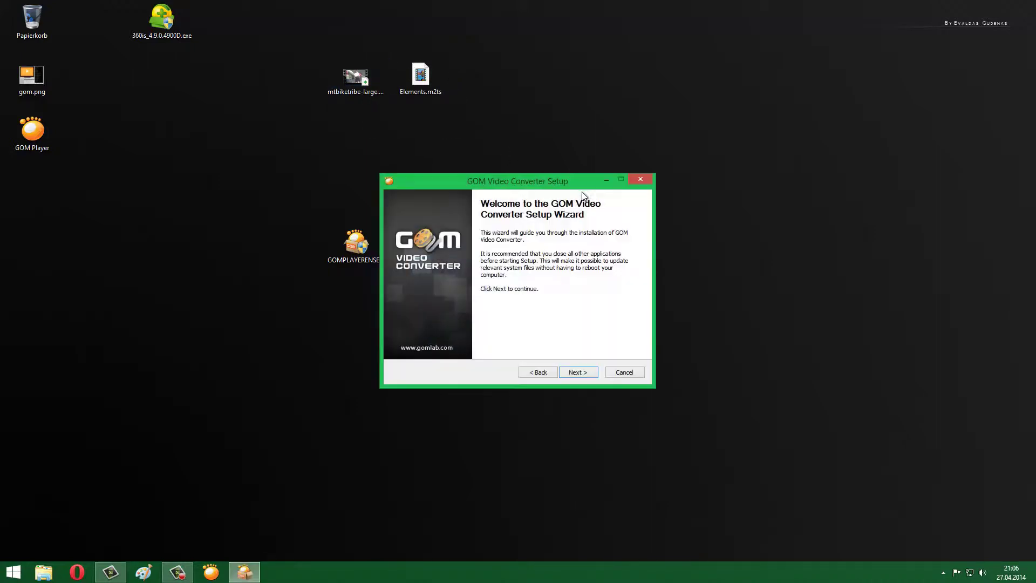
Step: Accept the GOM Video Converter license, keep the Default Installation components and start installing
click(576, 374)
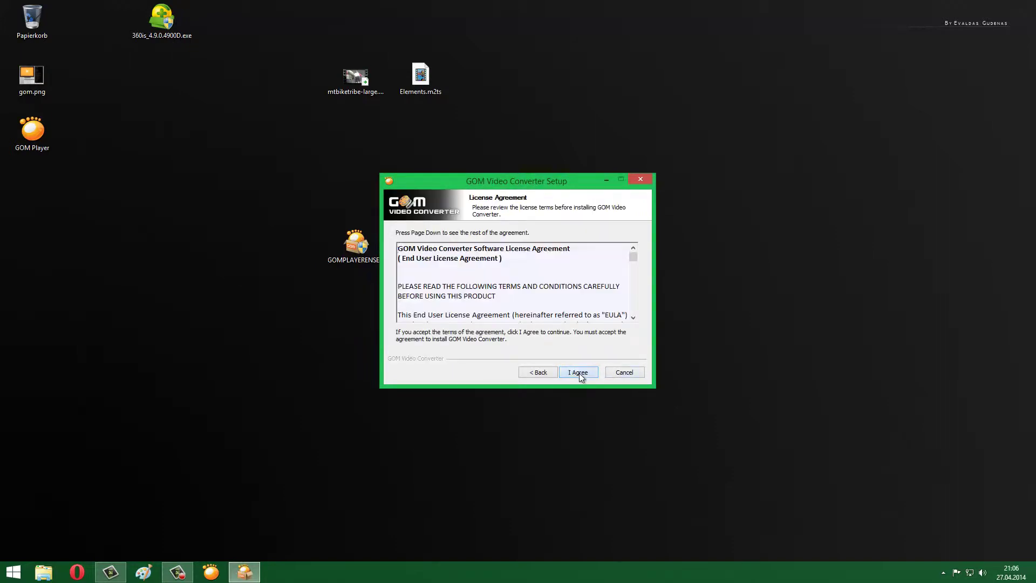
click(578, 373)
click(580, 375)
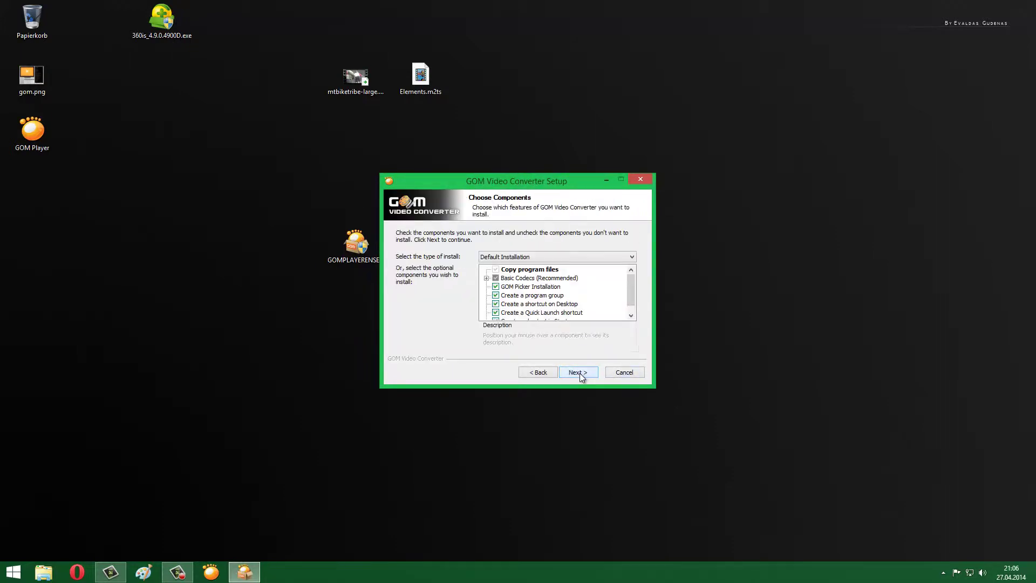
click(578, 373)
click(577, 373)
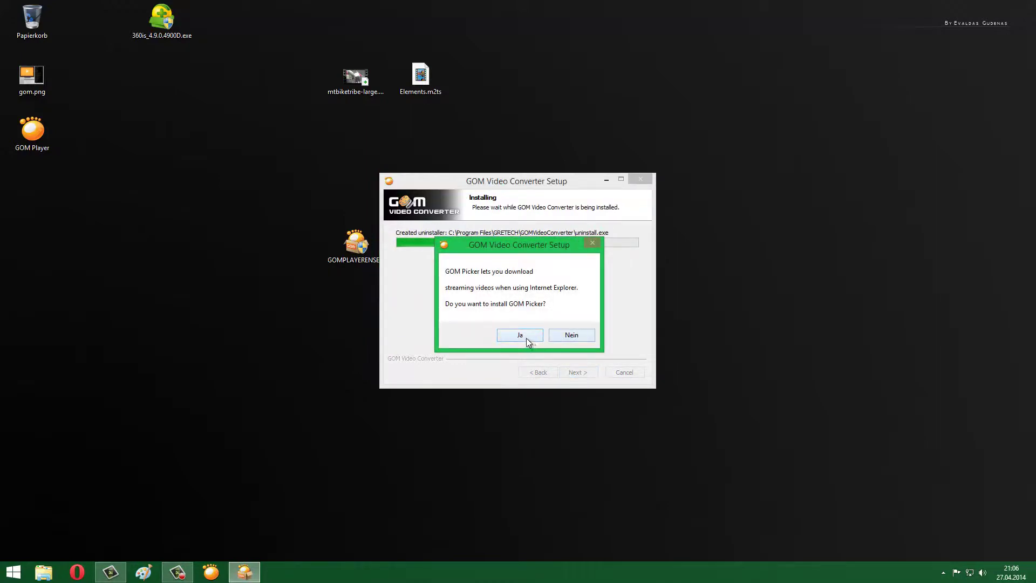
Step: Decline GOM Picker, agree to install the AAC codec and finish the GOM Video Converter setup
click(575, 339)
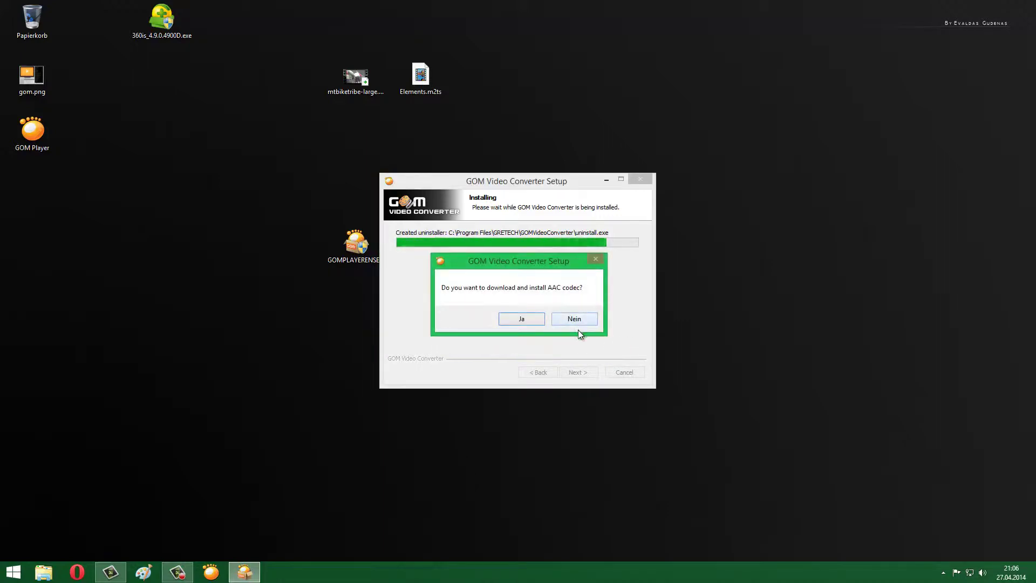
click(521, 319)
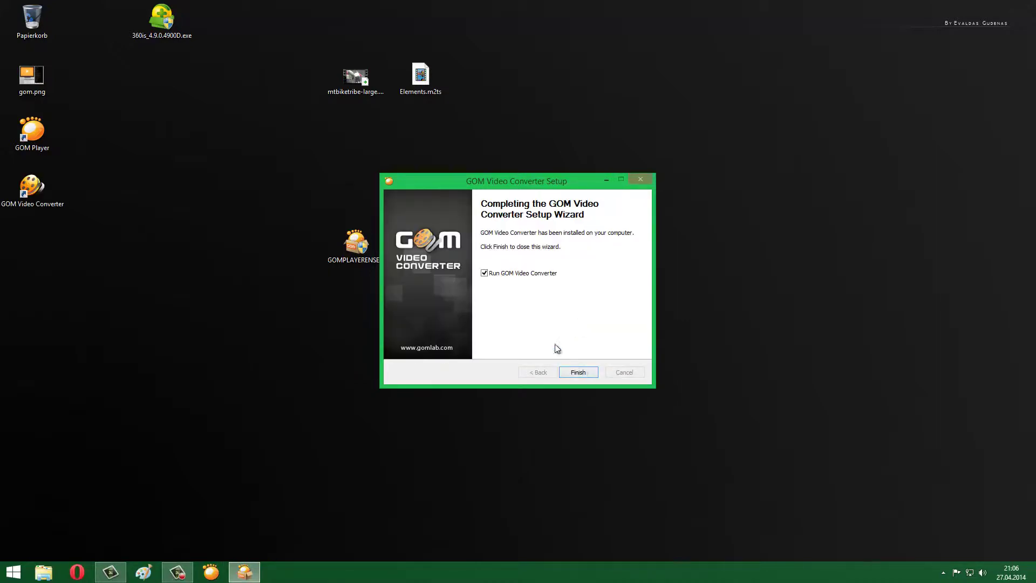
click(582, 373)
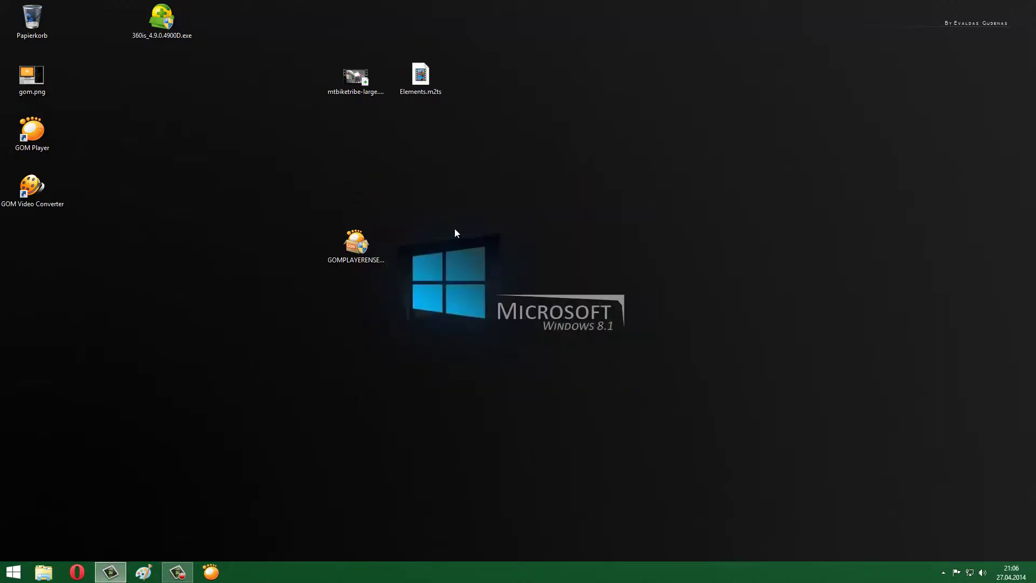
Step: Move the GOM Player installer icon directly beneath the GOM Video Converter shortcut on the desktop
click(360, 80)
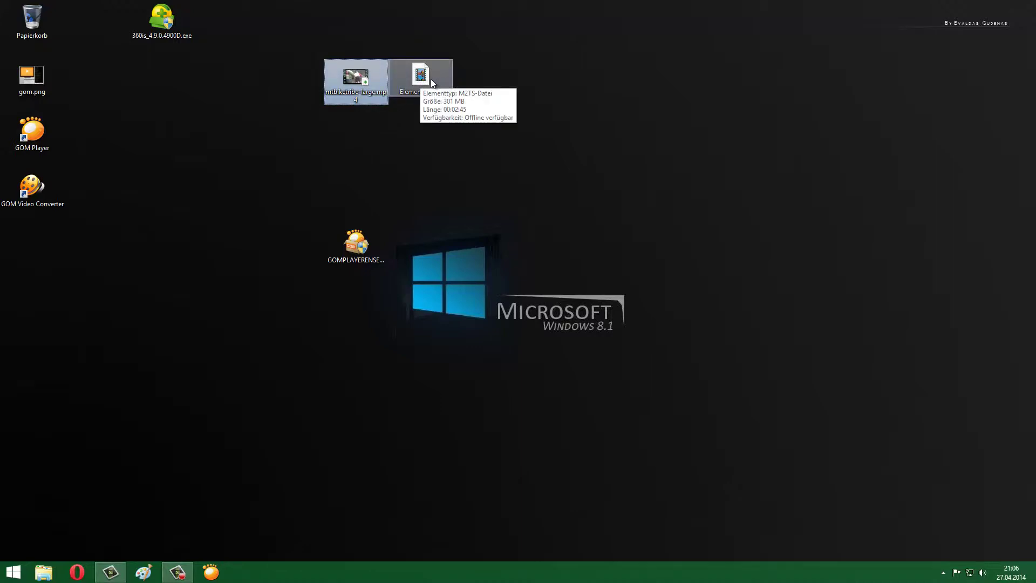
drag(356, 244, 57, 242)
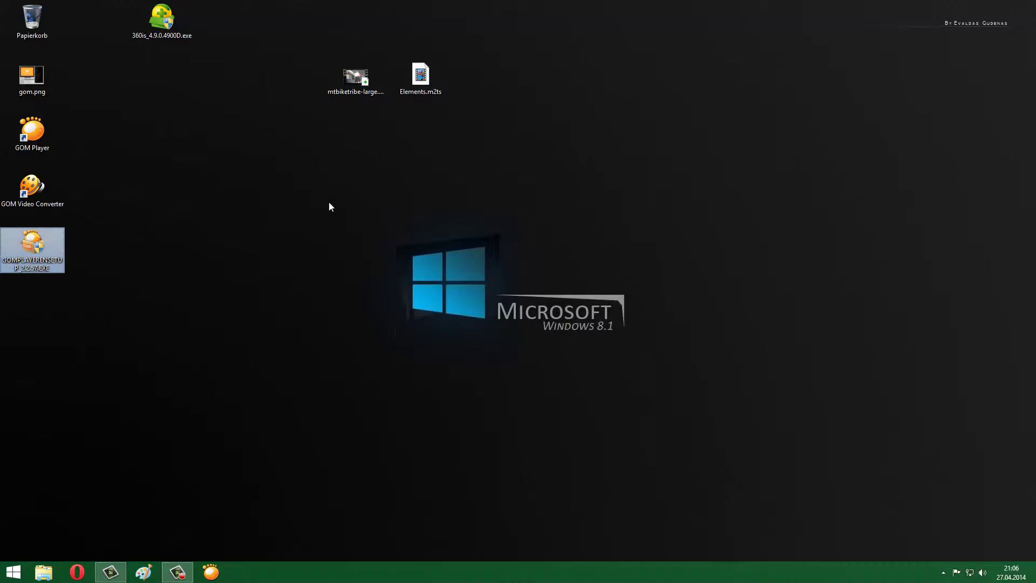
Step: Open mtbiketribe-large.mp4 with GOM Player by choosing it as the program for this file
right_click(356, 81)
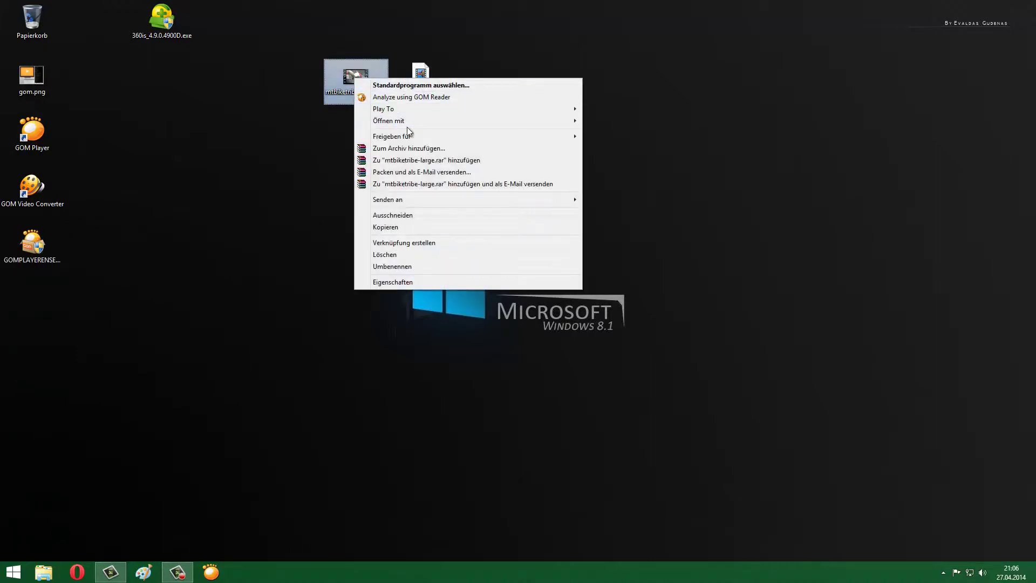
mouse_move(419, 119)
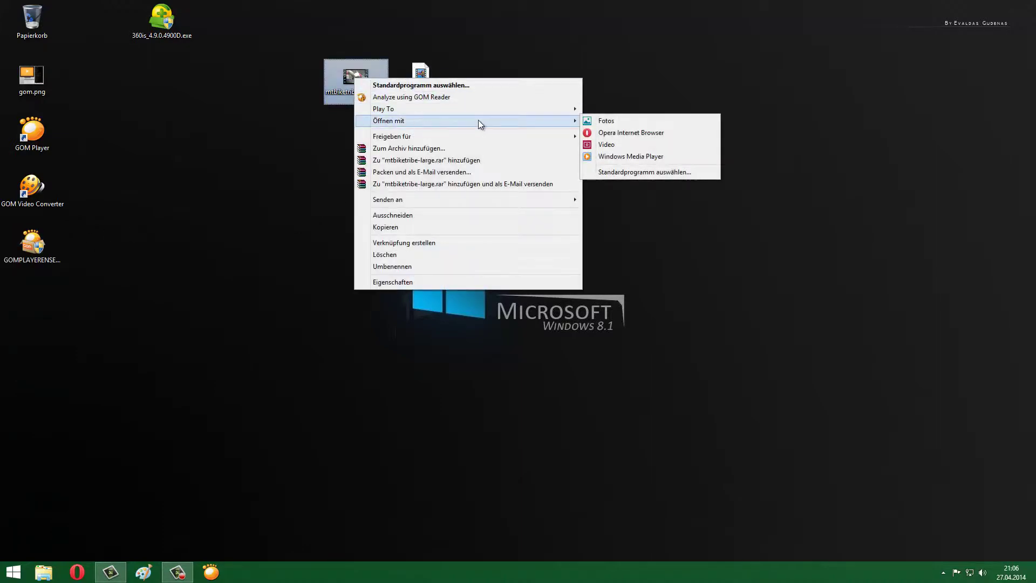
click(621, 172)
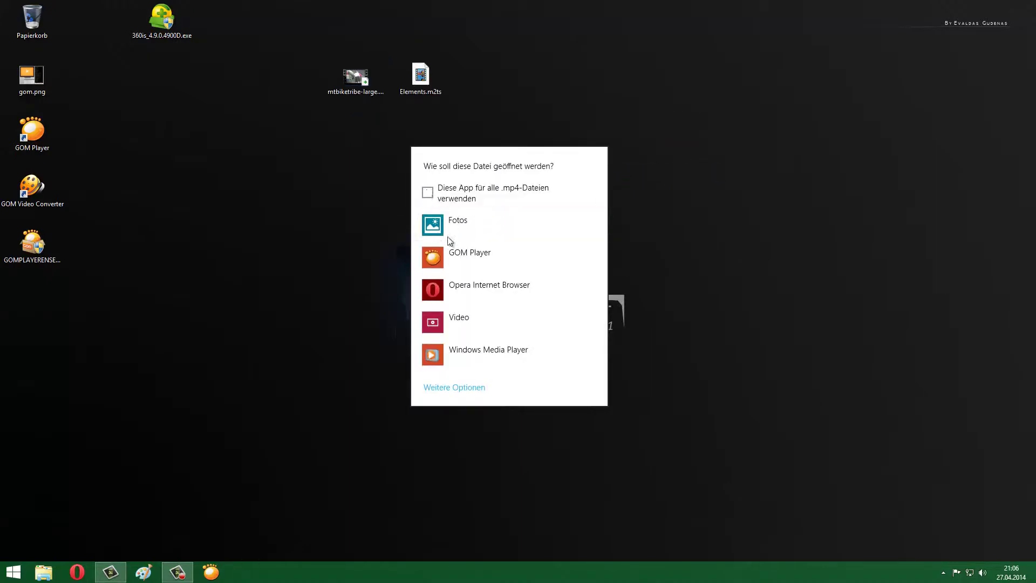
click(439, 254)
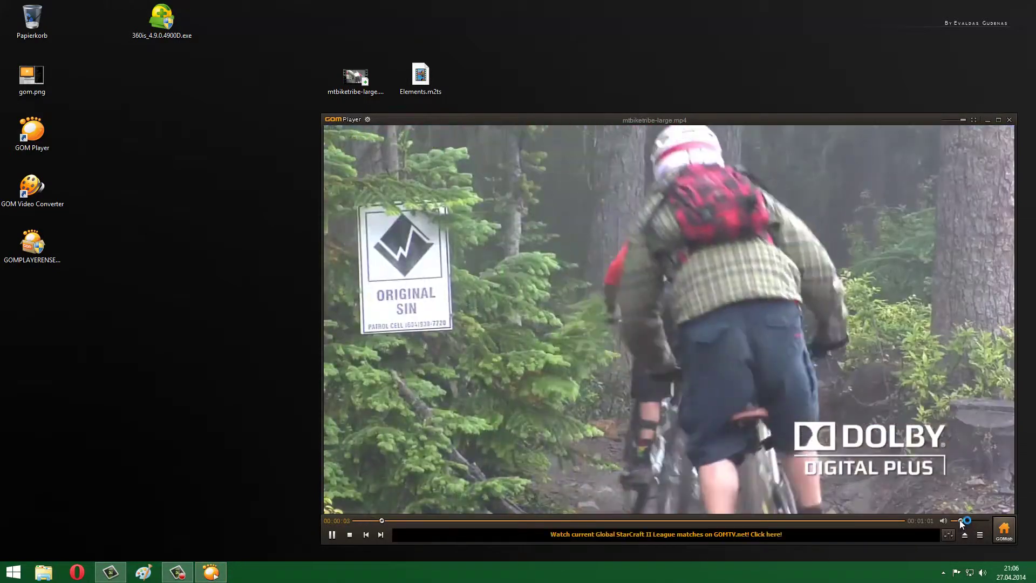
Step: Lower the playback volume to 17 % and skip the mountain bike video ahead toward its end
drag(961, 521, 953, 520)
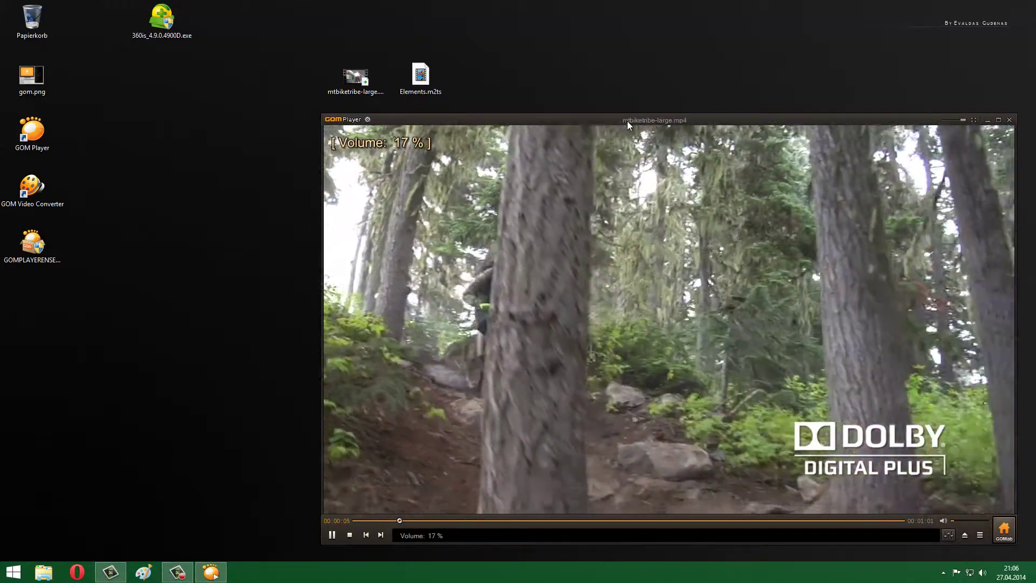
drag(627, 121, 518, 72)
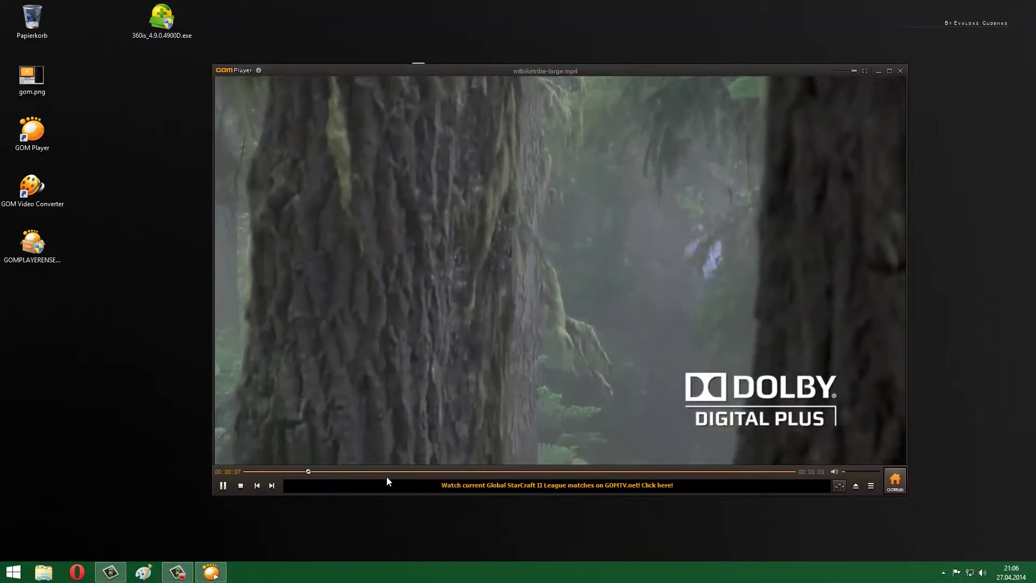
drag(386, 475, 695, 471)
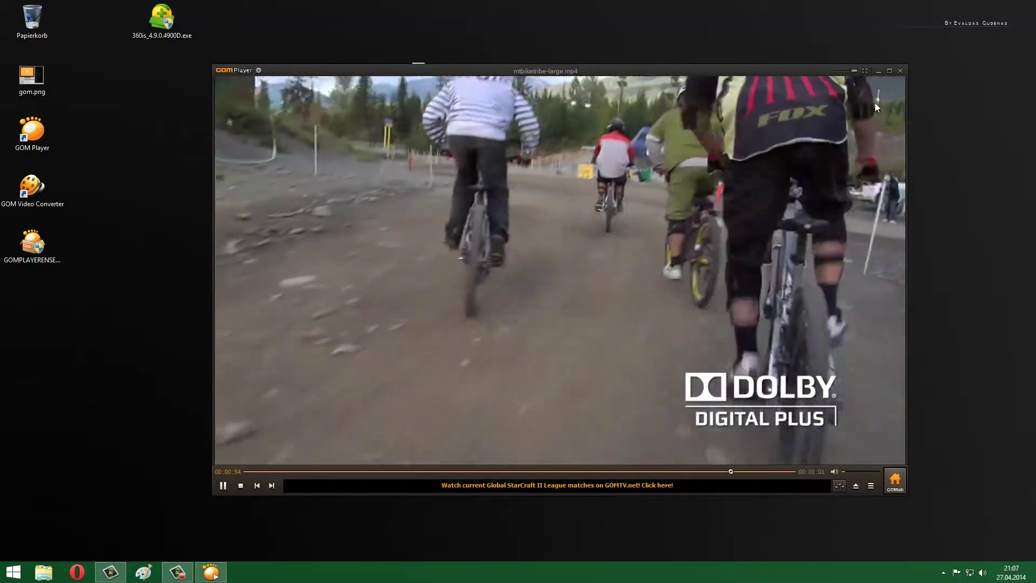
Step: Maximize the player window, restore it to its normal size and close the player
click(889, 71)
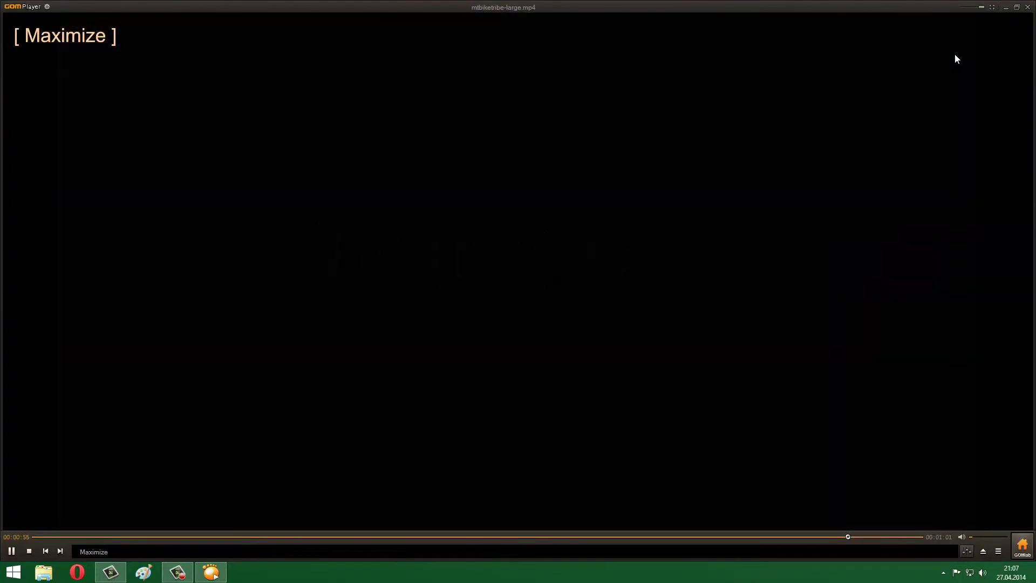
click(1016, 7)
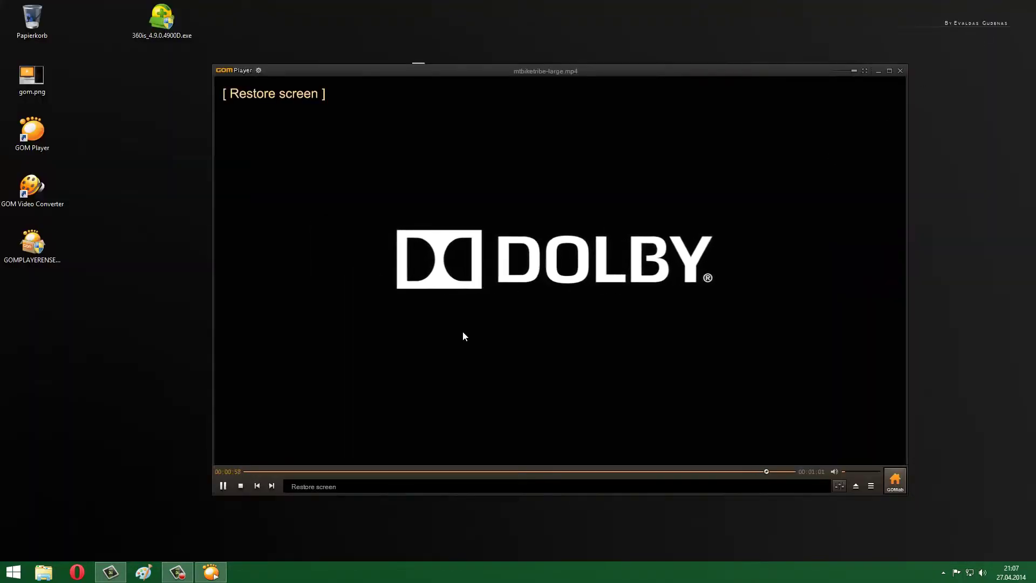
click(900, 71)
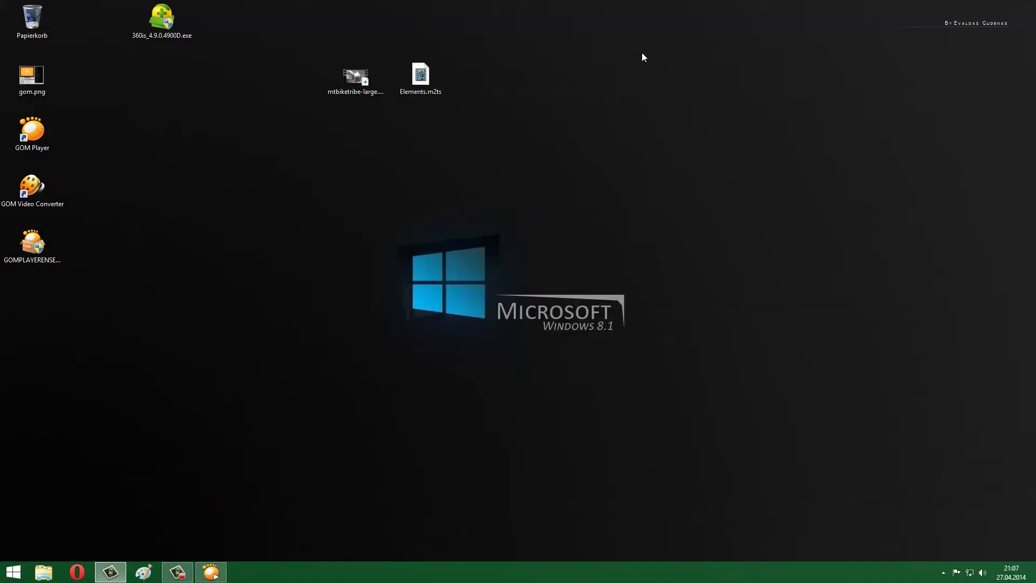
Step: Open Elements.m2ts with GOM Player by choosing it as the program for this file
right_click(420, 72)
mouse_move(468, 110)
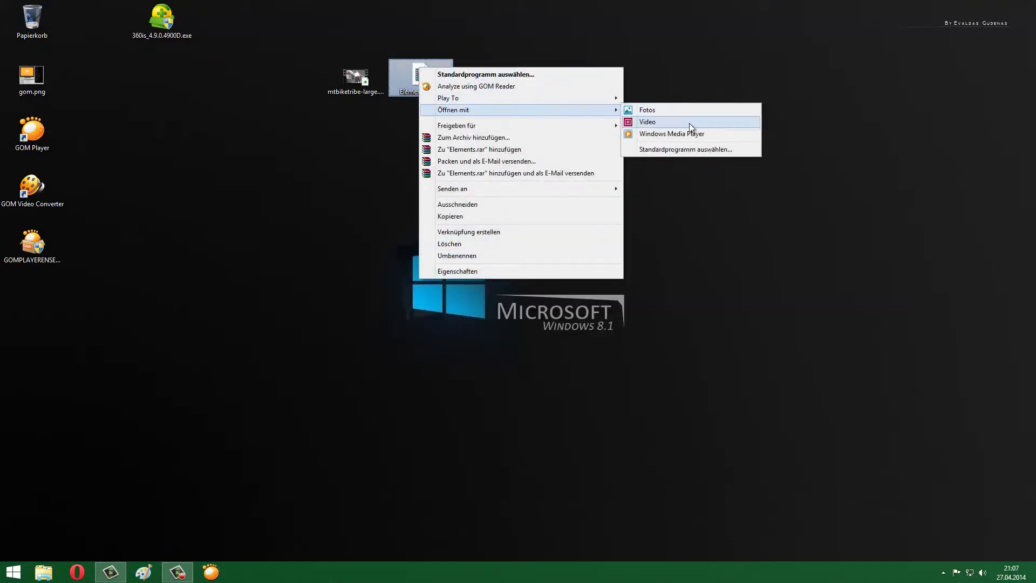
click(664, 150)
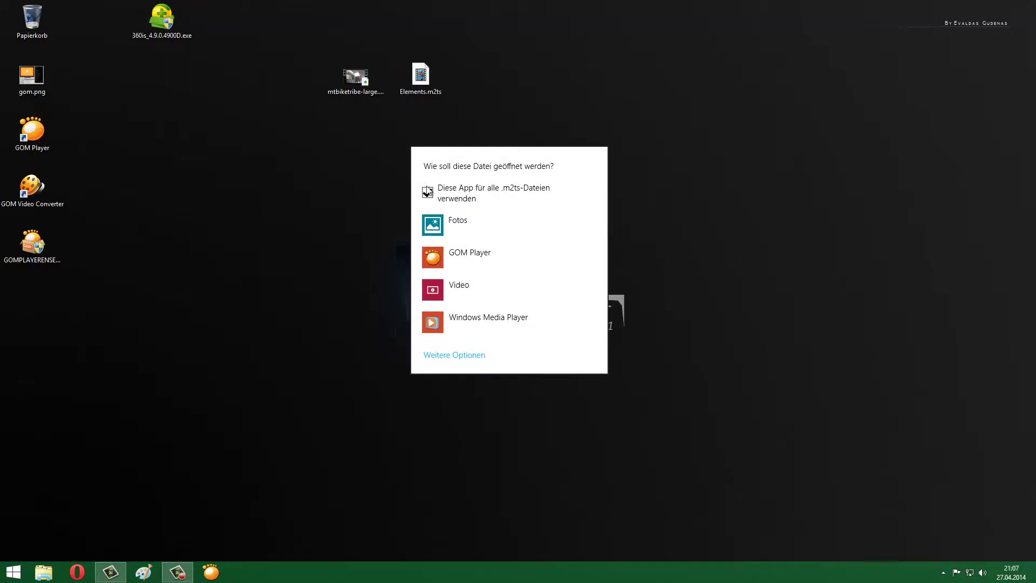
click(443, 262)
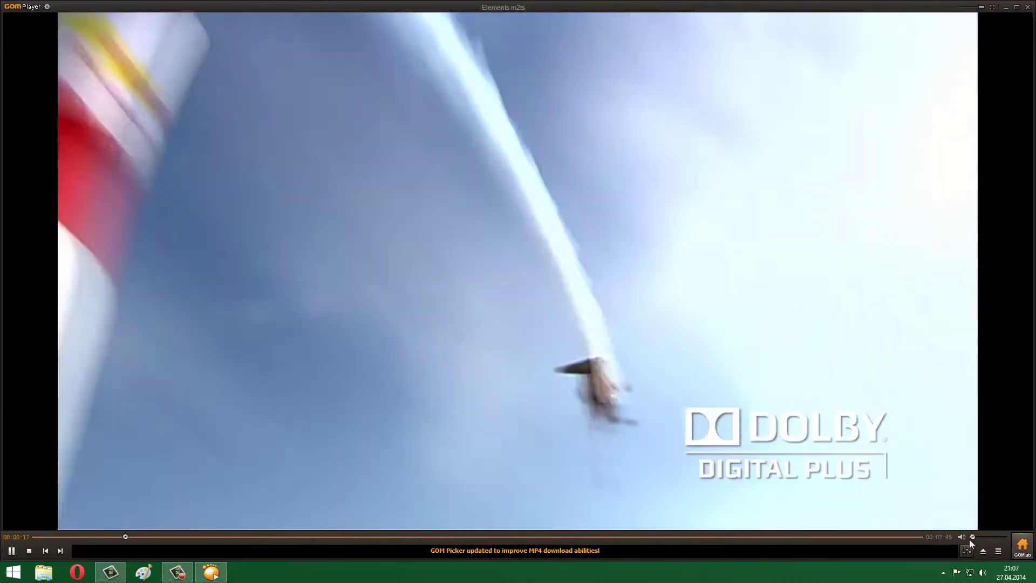
Step: Examine the player's video, audio, subtitle and playback control settings, trying to switch to the next subtitle language, and close them
click(966, 550)
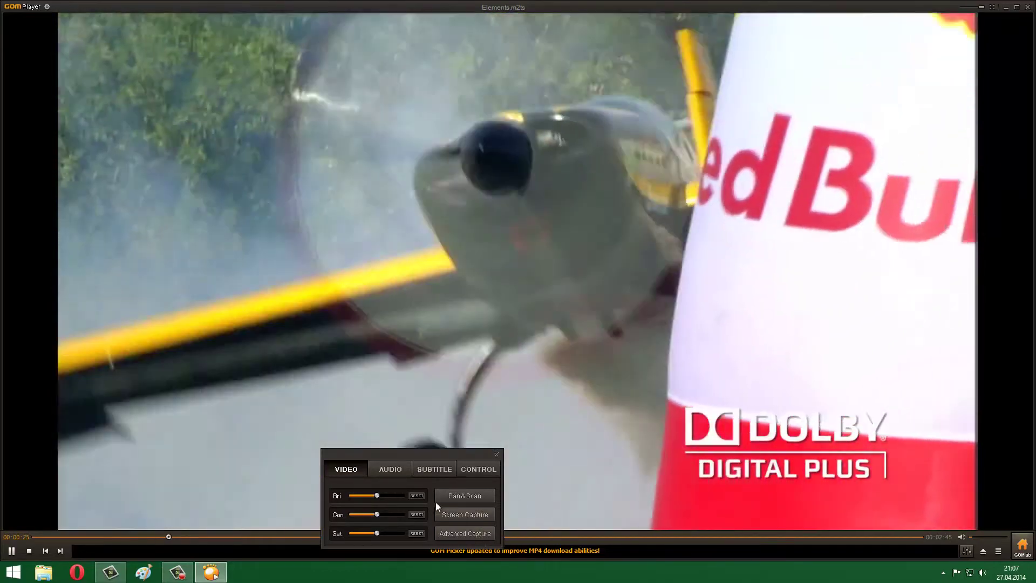
click(387, 469)
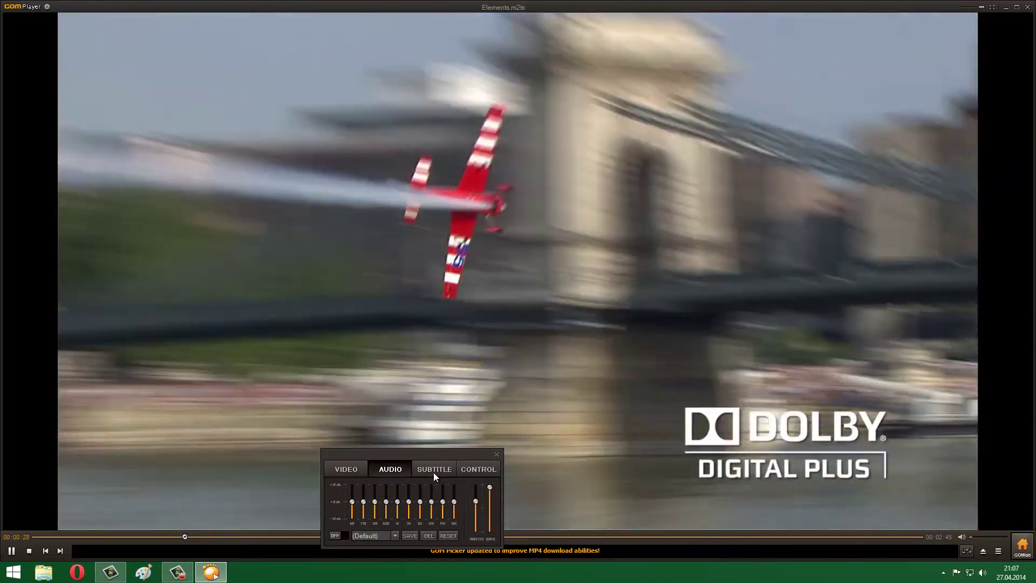
click(433, 471)
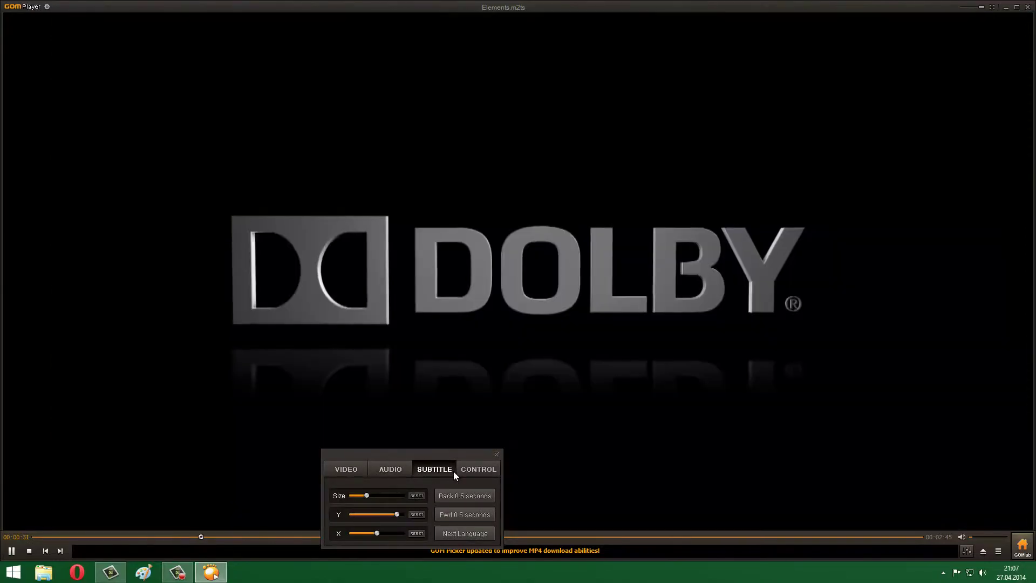
click(462, 532)
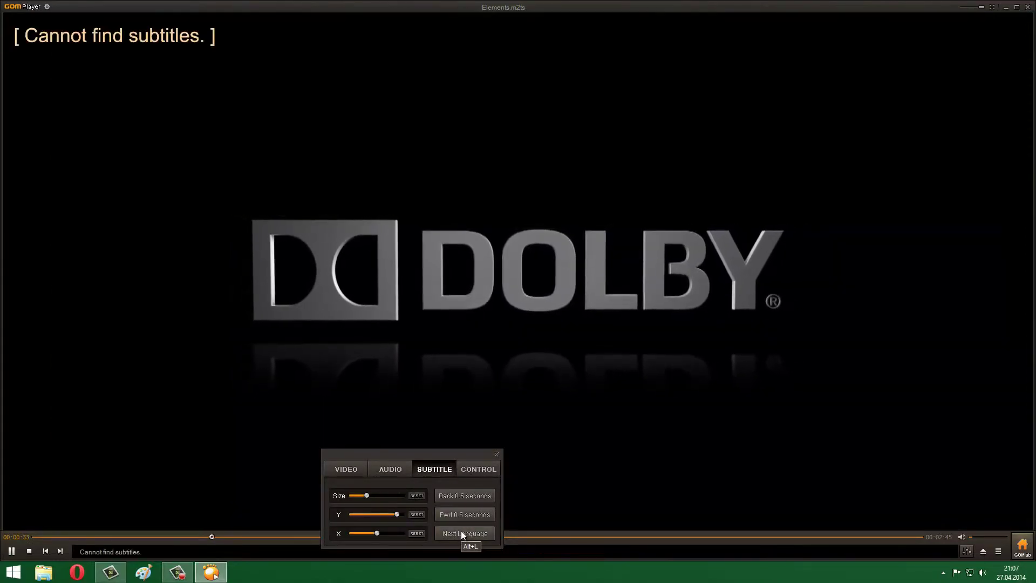
click(479, 469)
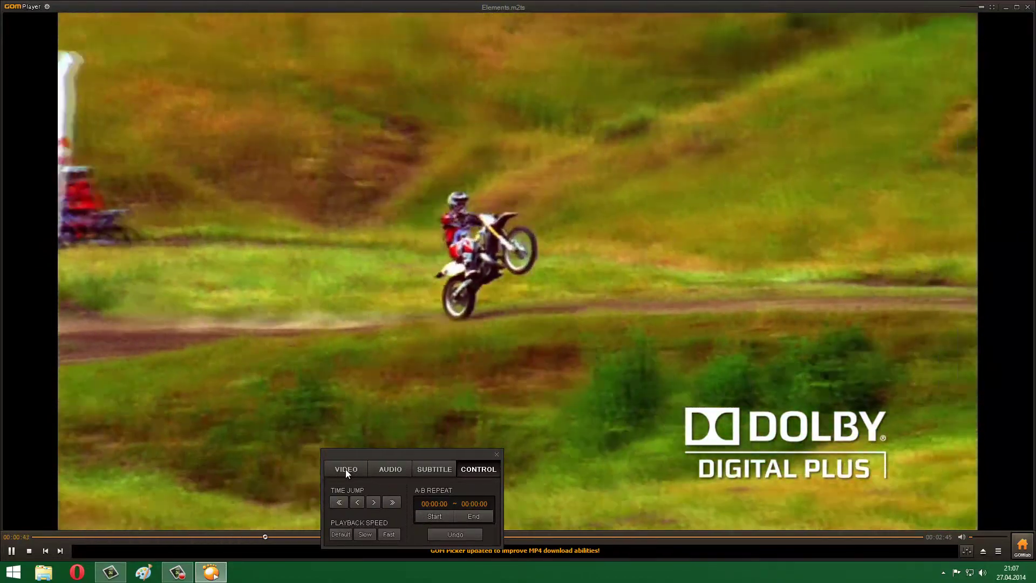
click(345, 469)
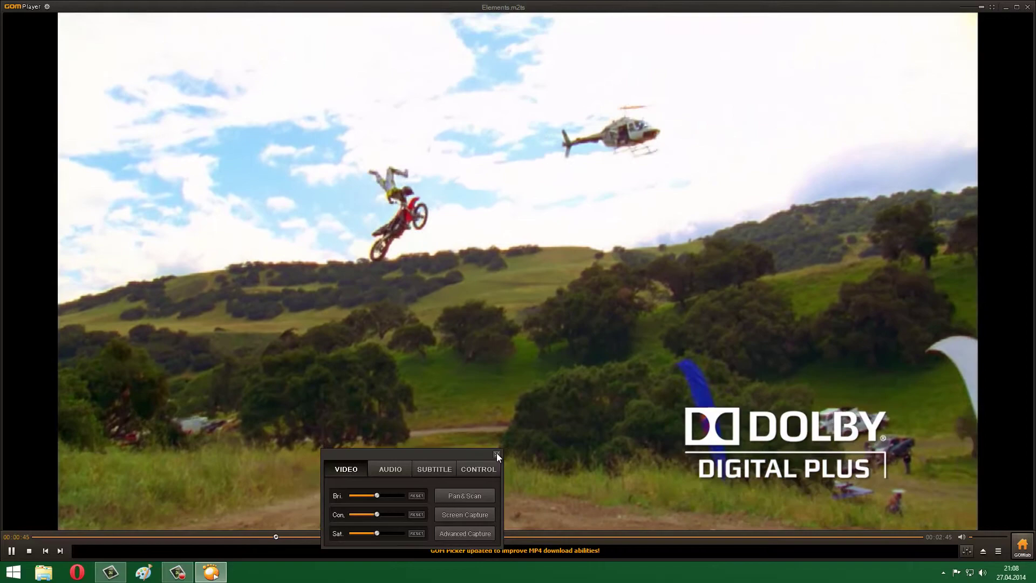
click(497, 453)
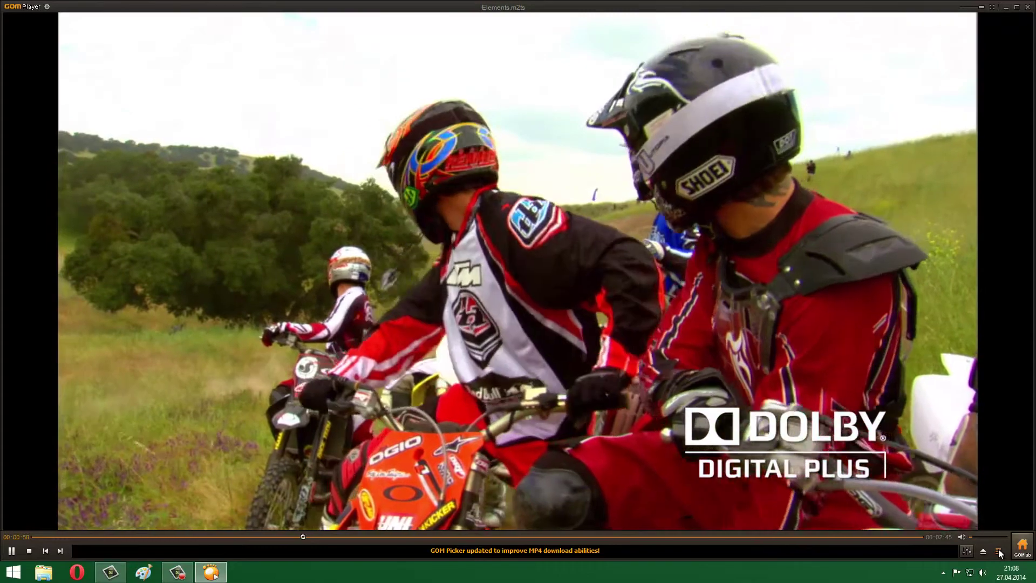
Step: View the playlist, dismiss it and close the player
click(999, 551)
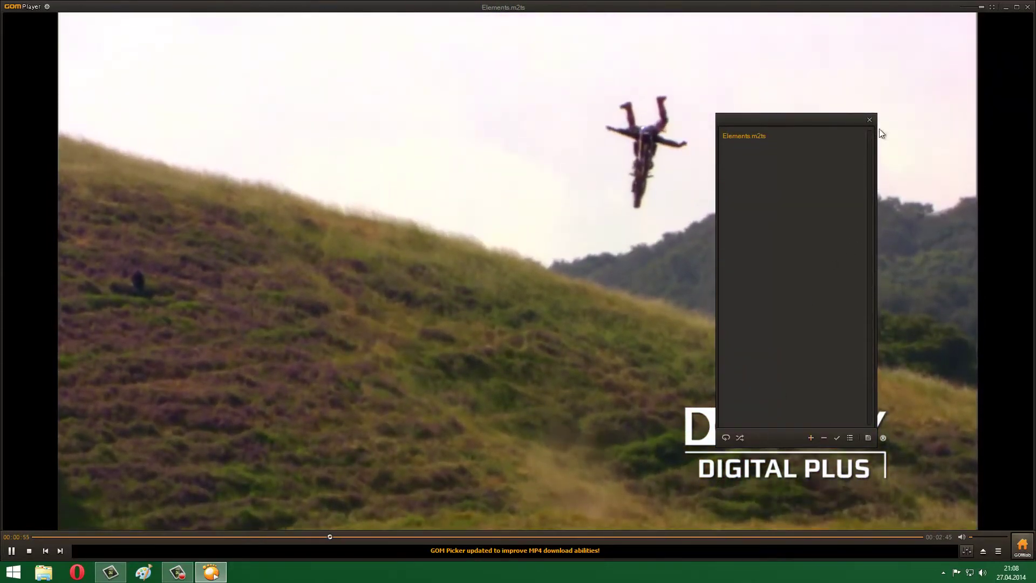
click(869, 120)
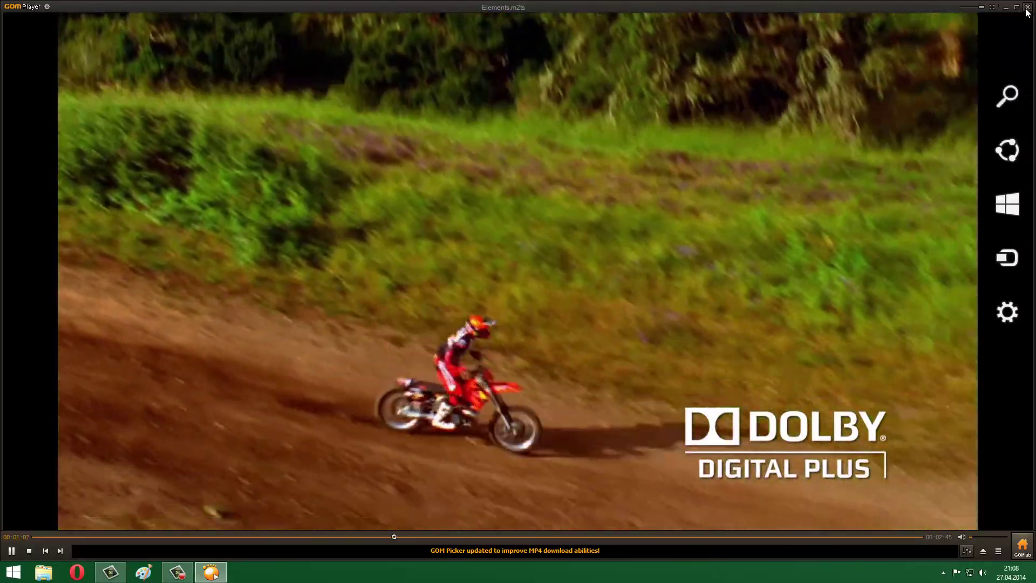
click(1026, 8)
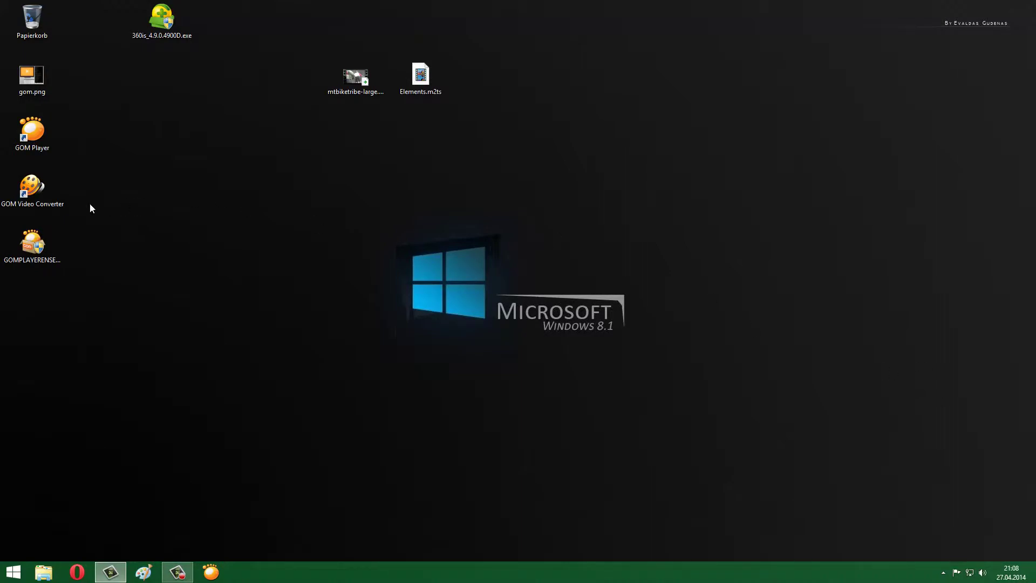
Step: Launch GOM Video Converter, postpone its registration and close the preset manager without choosing an output preset
double_click(30, 192)
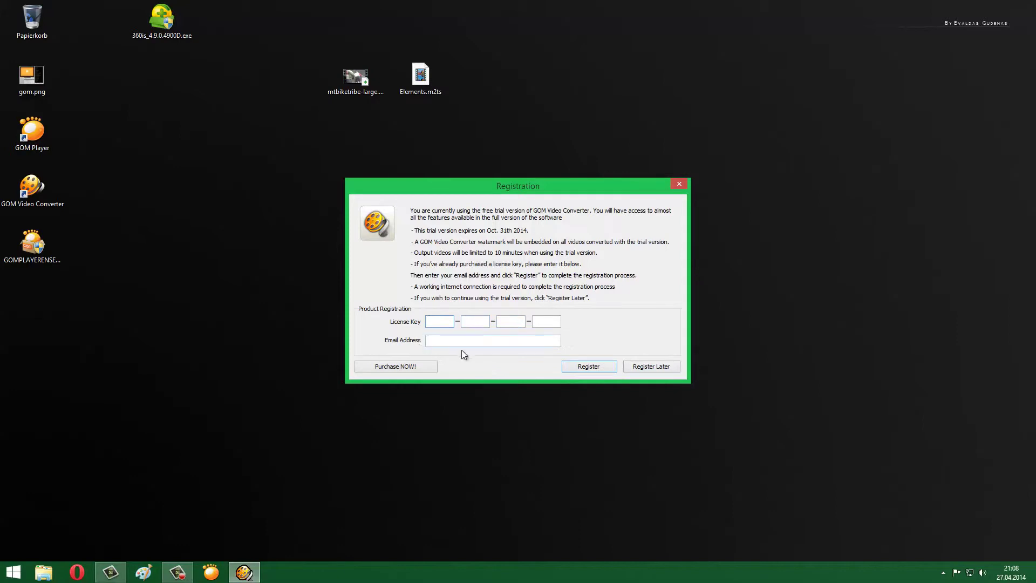
click(650, 368)
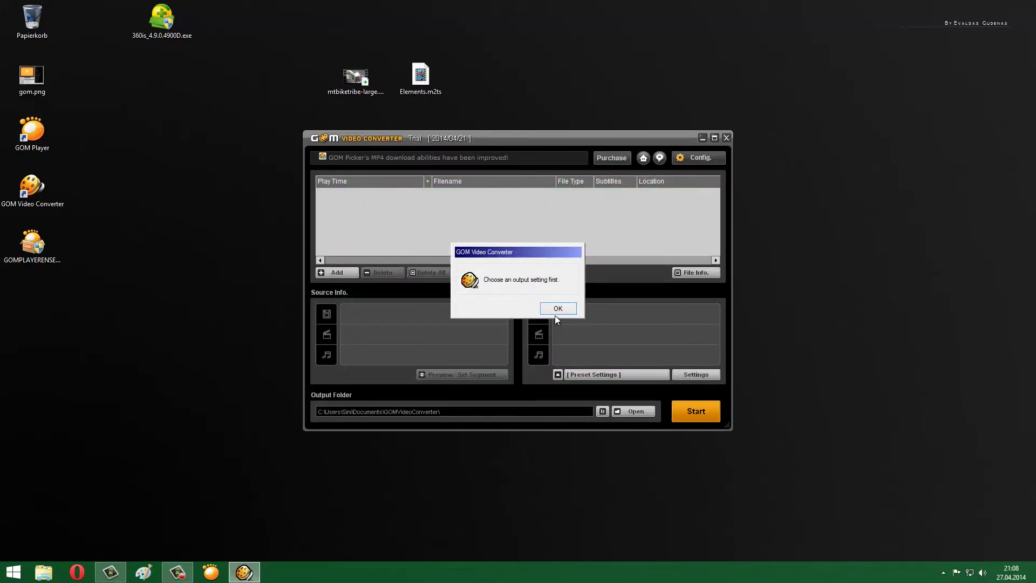
click(557, 311)
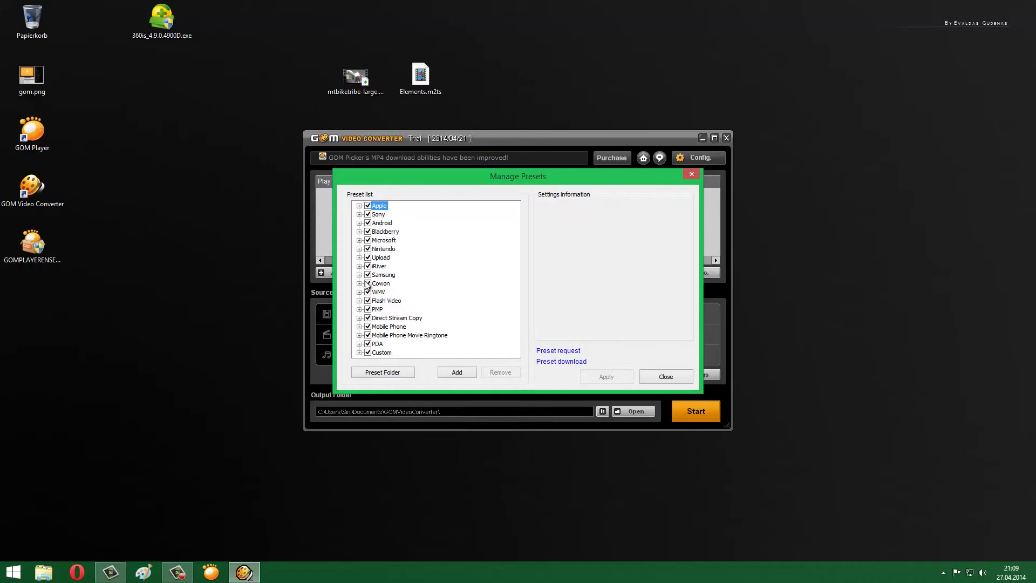
click(662, 379)
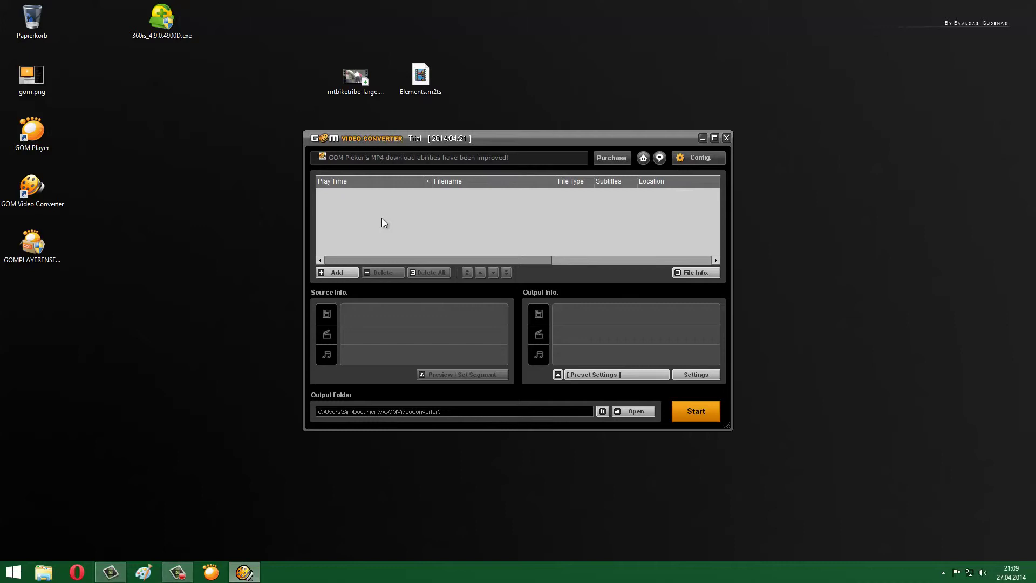
Step: Examine the converter's language, multi-conversion, filter, codec, subtitle and registration settings, cancel without changes and close the converter
click(703, 157)
click(507, 222)
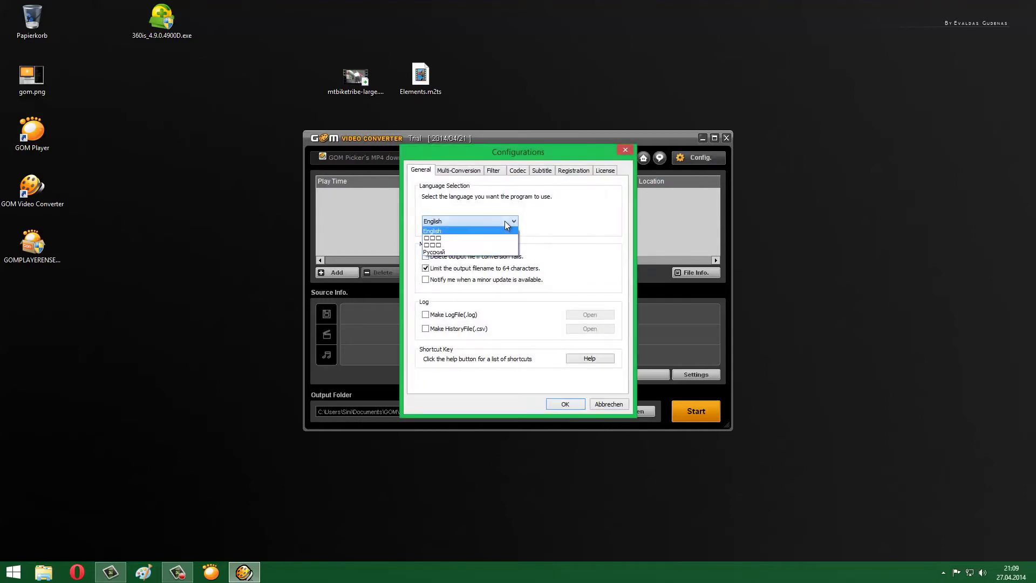
click(507, 223)
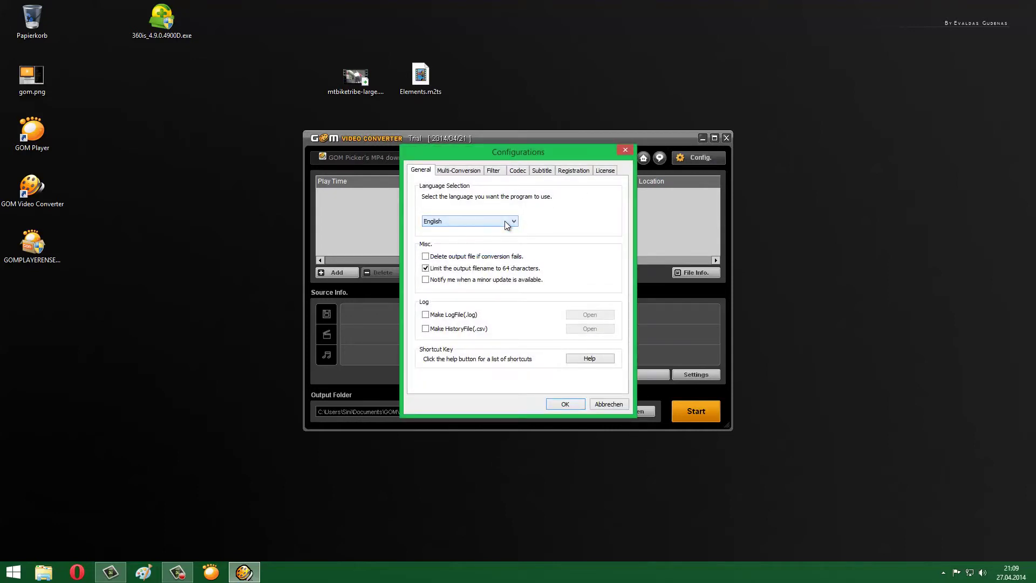
click(459, 171)
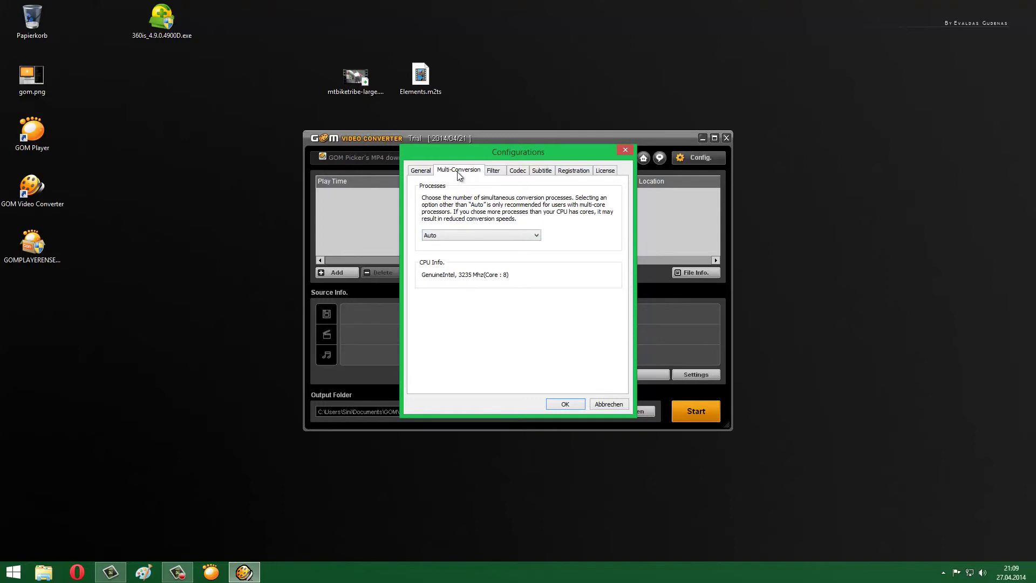
click(493, 172)
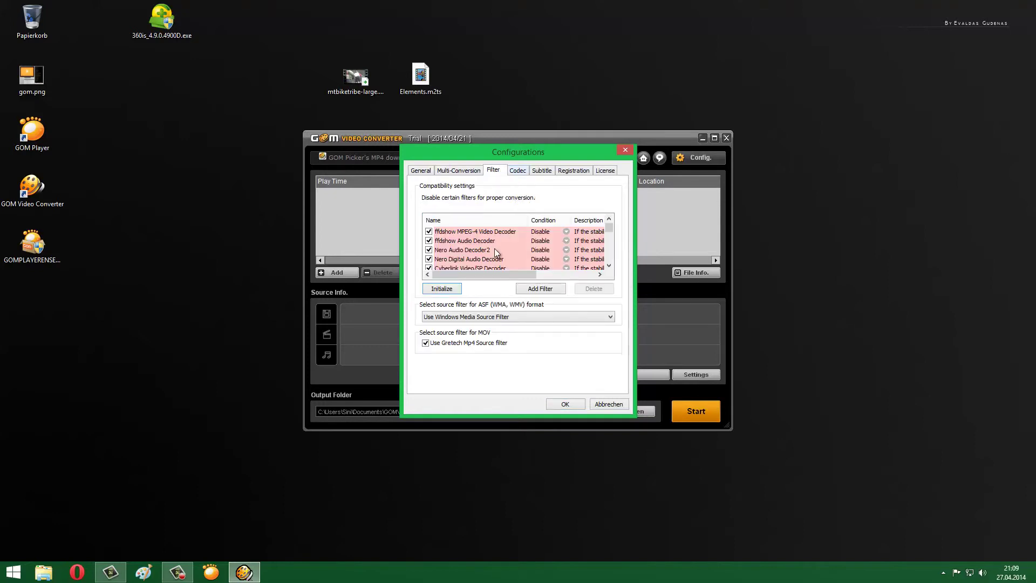
click(516, 172)
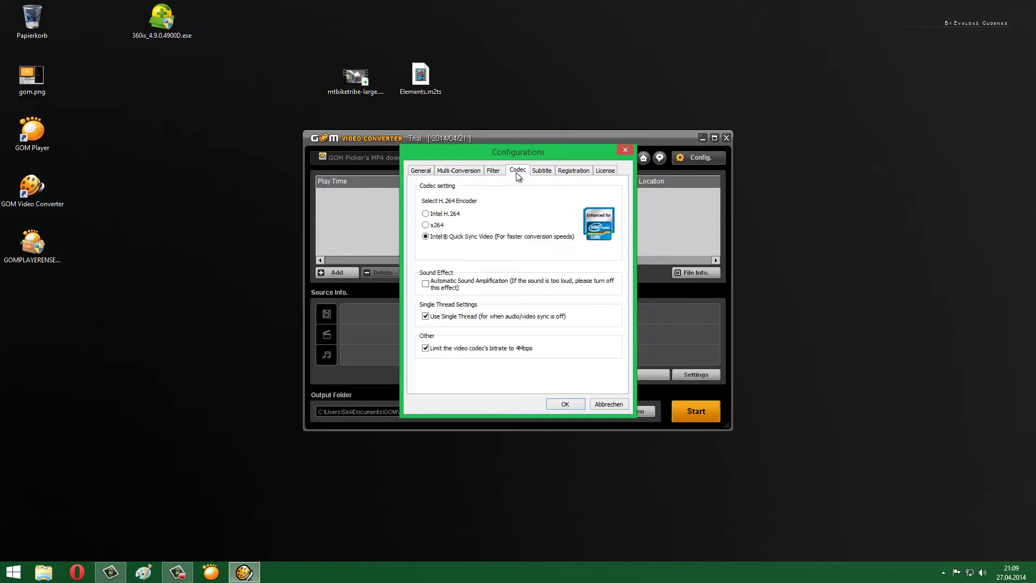
click(545, 171)
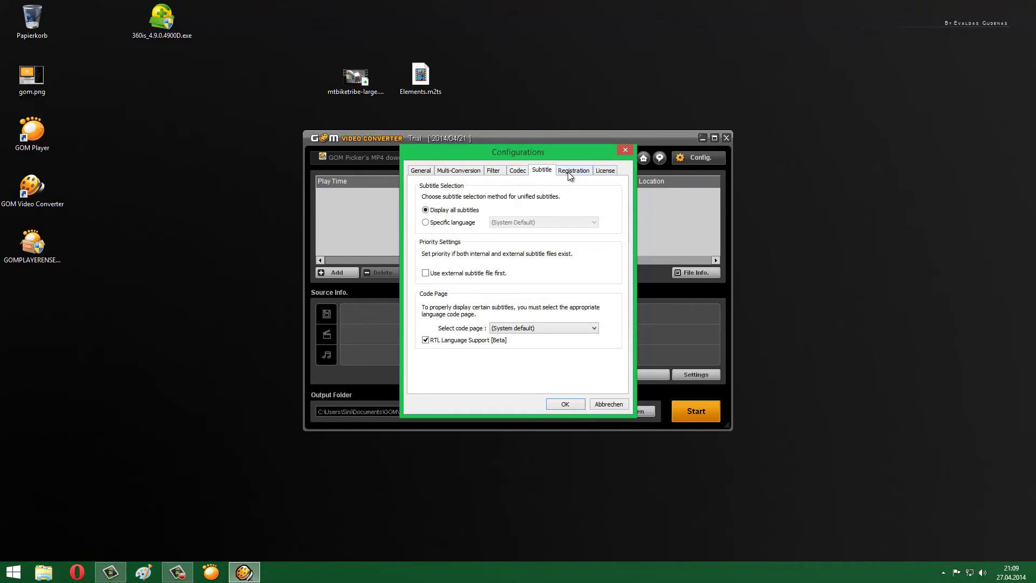
click(567, 172)
click(421, 172)
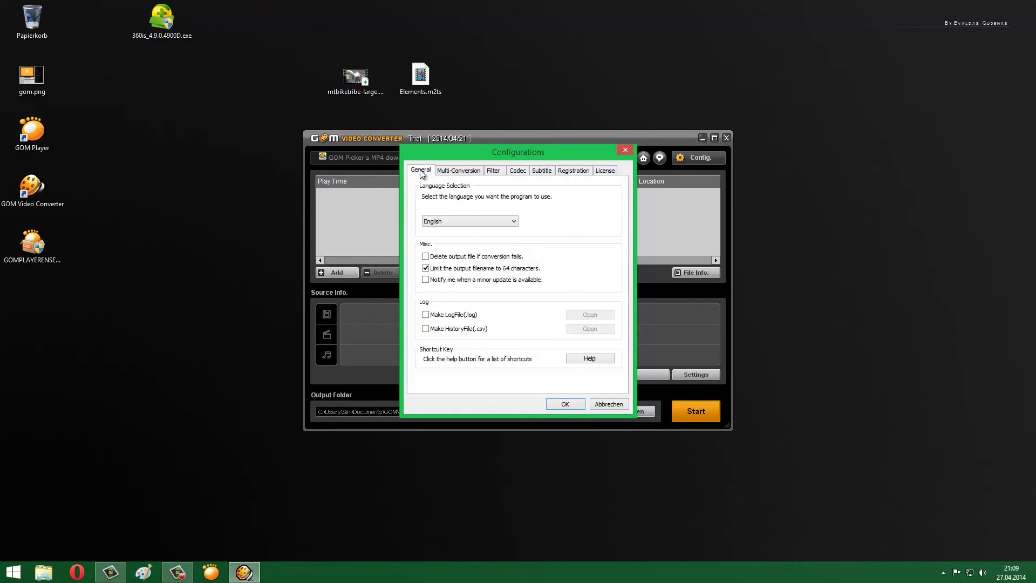
click(607, 404)
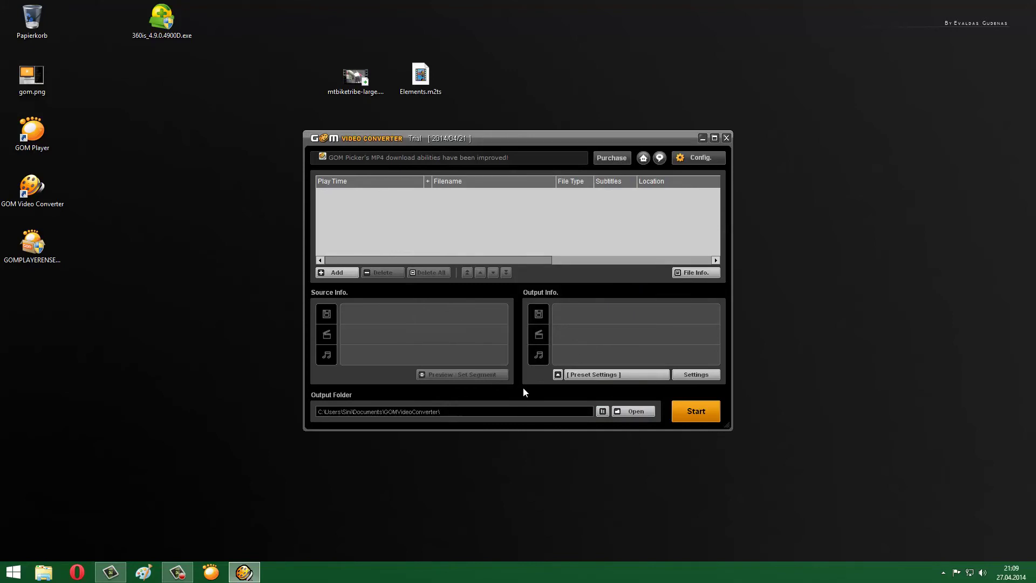
click(726, 140)
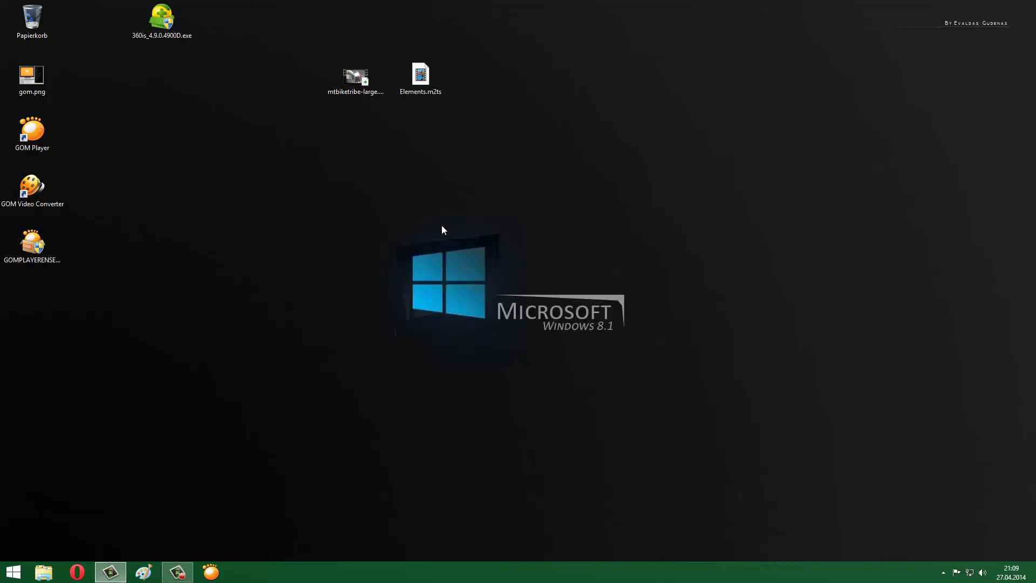